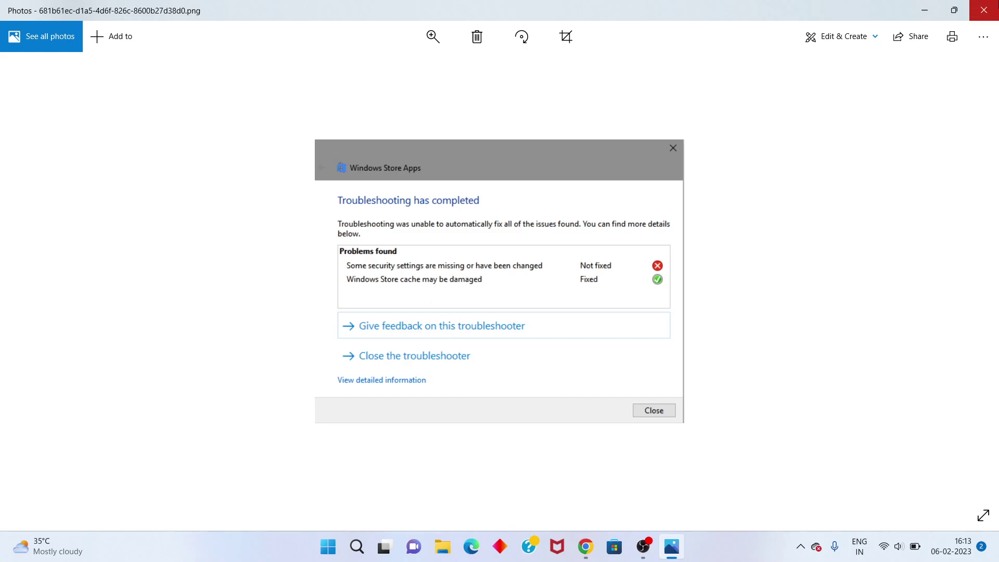
Step: Close the troubleshooter screenshot and launch Task Manager by searching 'task' in Windows Search
click(984, 10)
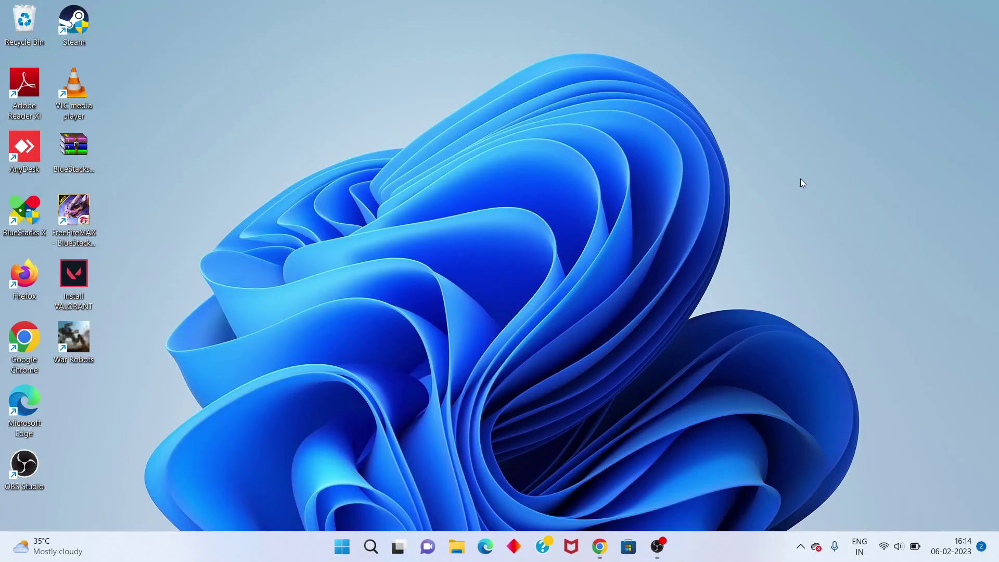
click(376, 548)
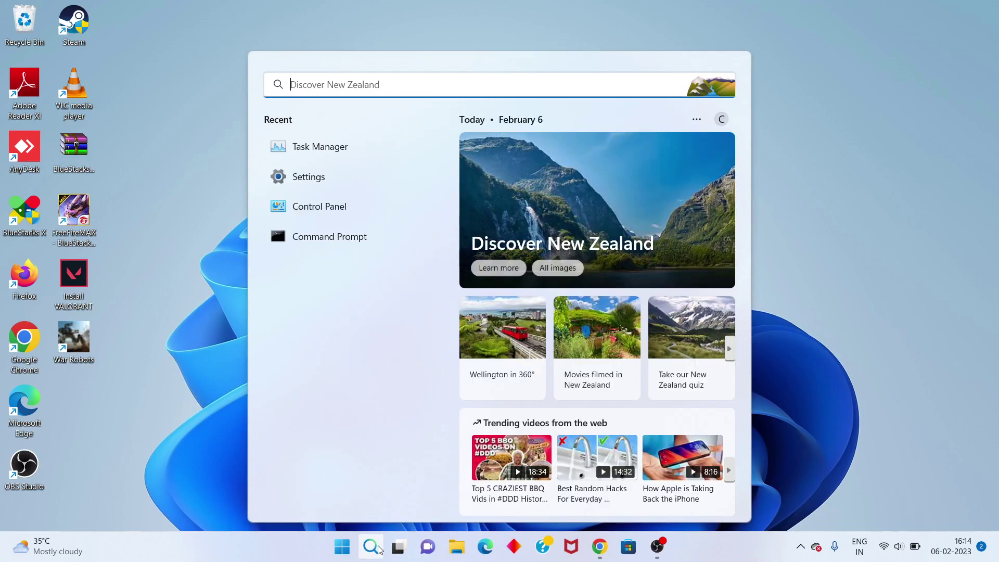
text(ta)
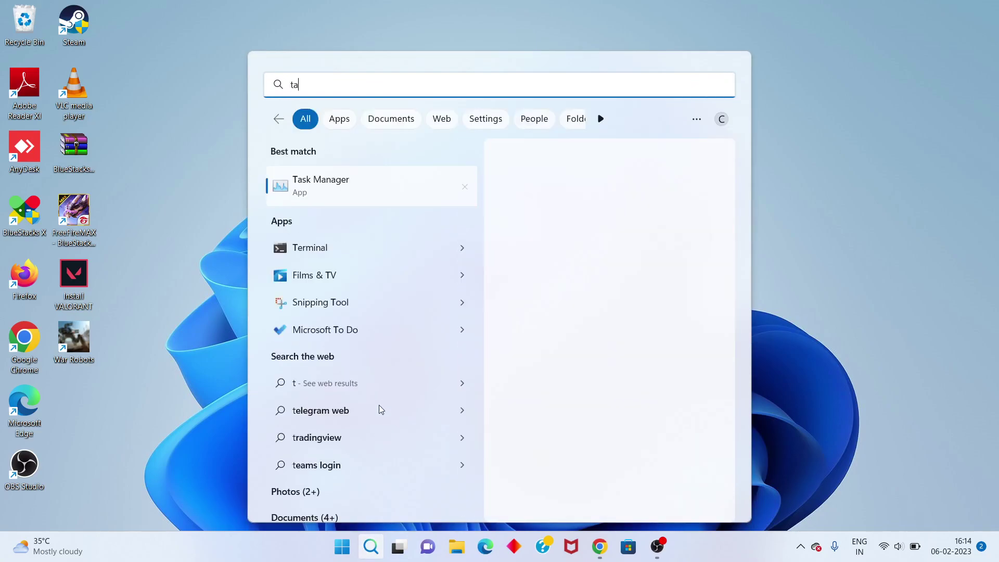
text(sk)
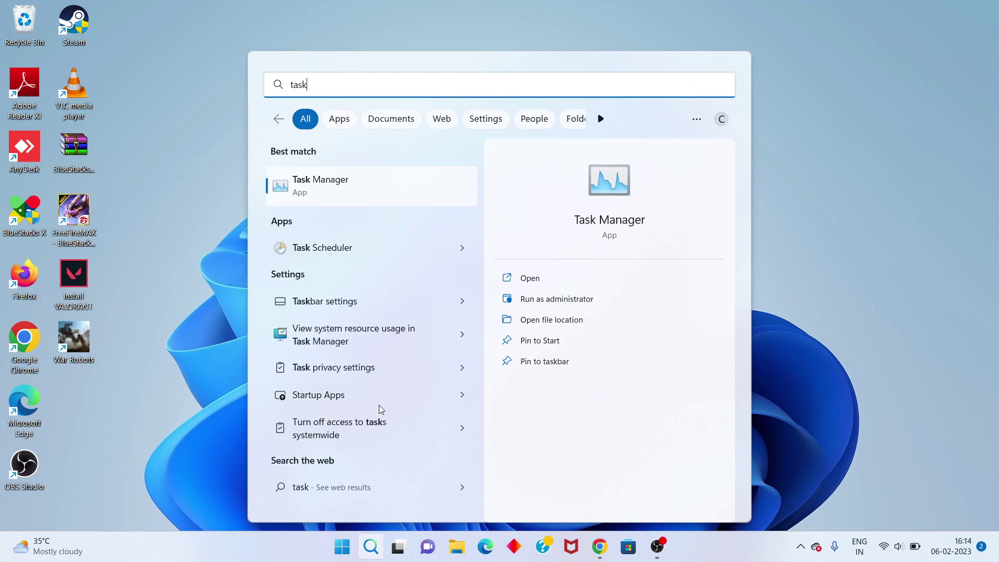
click(545, 282)
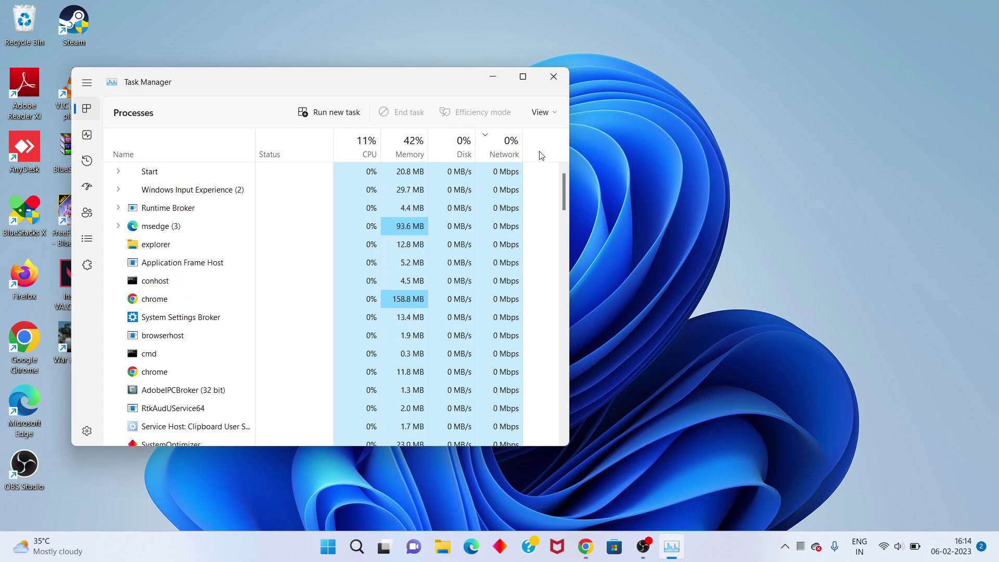
Step: Maximize Task Manager, show its Services page and bring up actions for the TrustedInstaller service
click(523, 78)
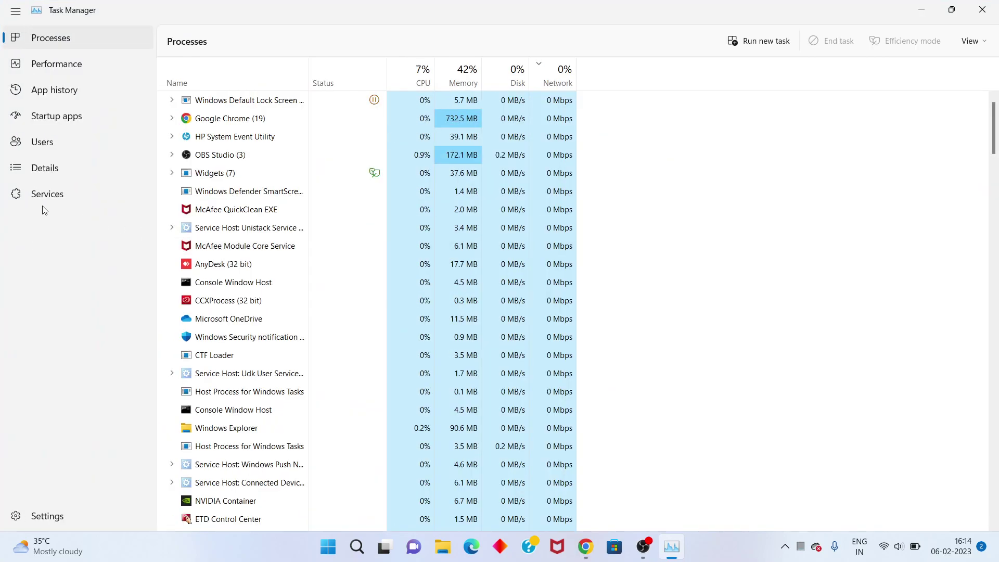
click(71, 196)
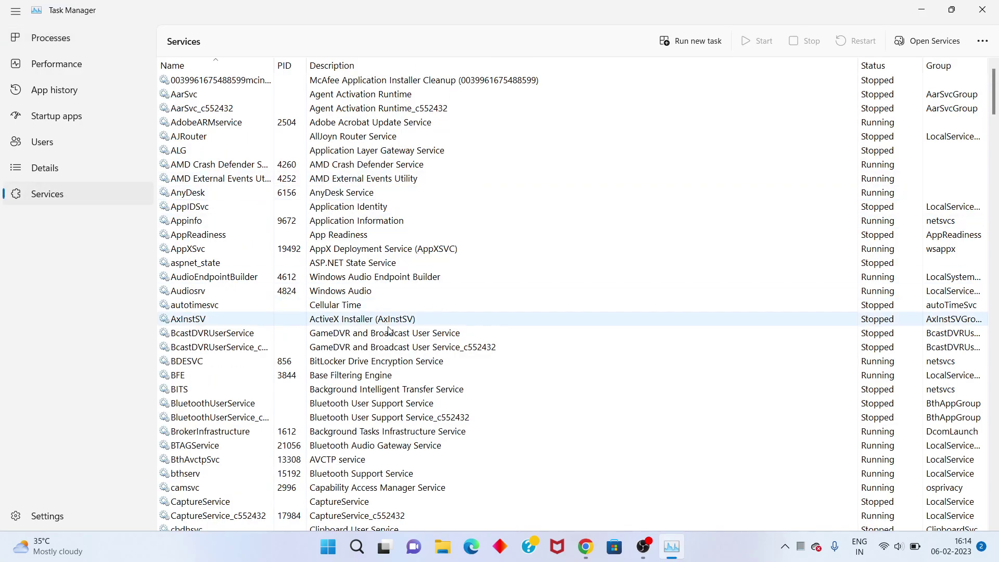
scroll(390, 331, down, 10)
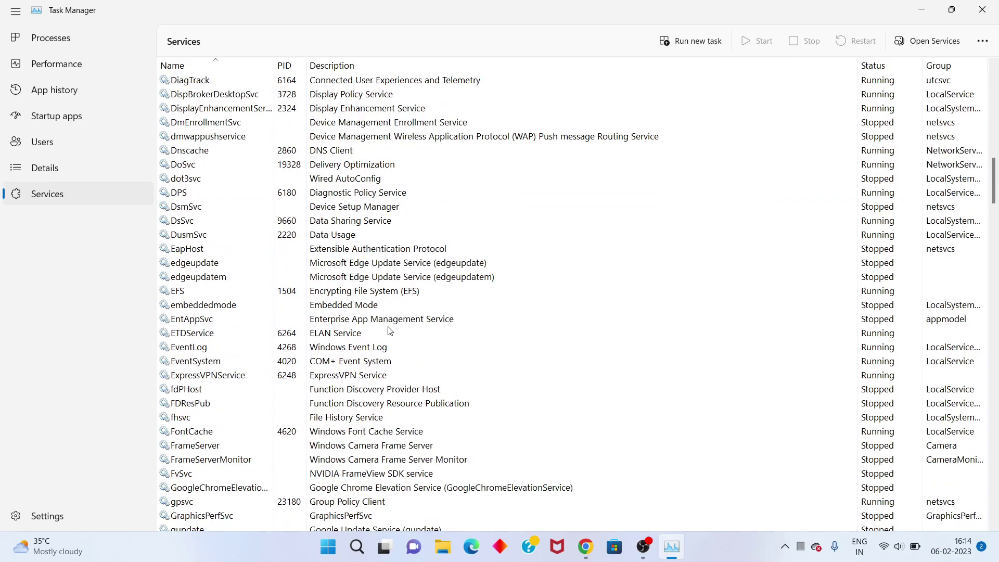
scroll(391, 330, down, 5)
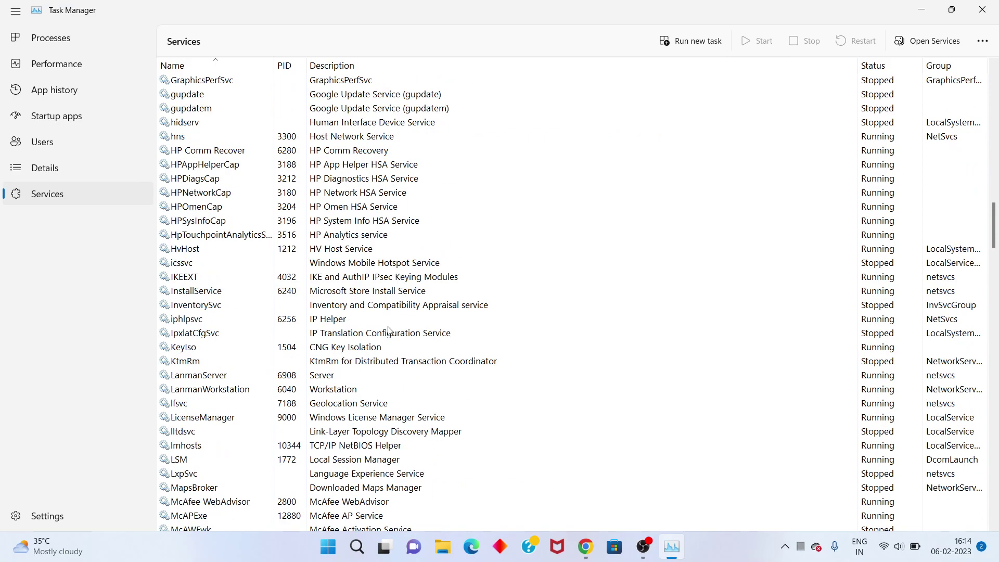
scroll(389, 331, down, 5)
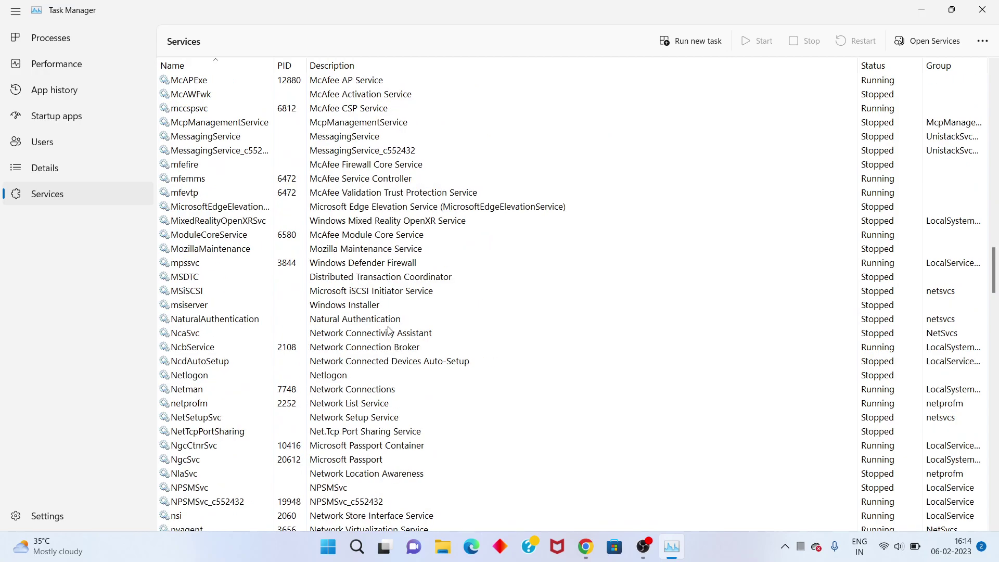
scroll(389, 330, down, 10)
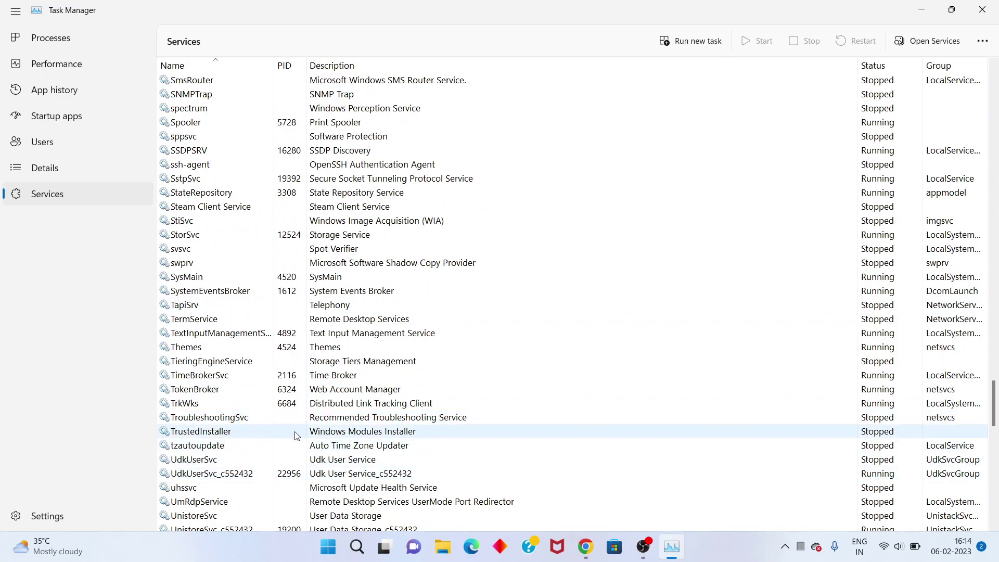
click(339, 439)
right_click(339, 439)
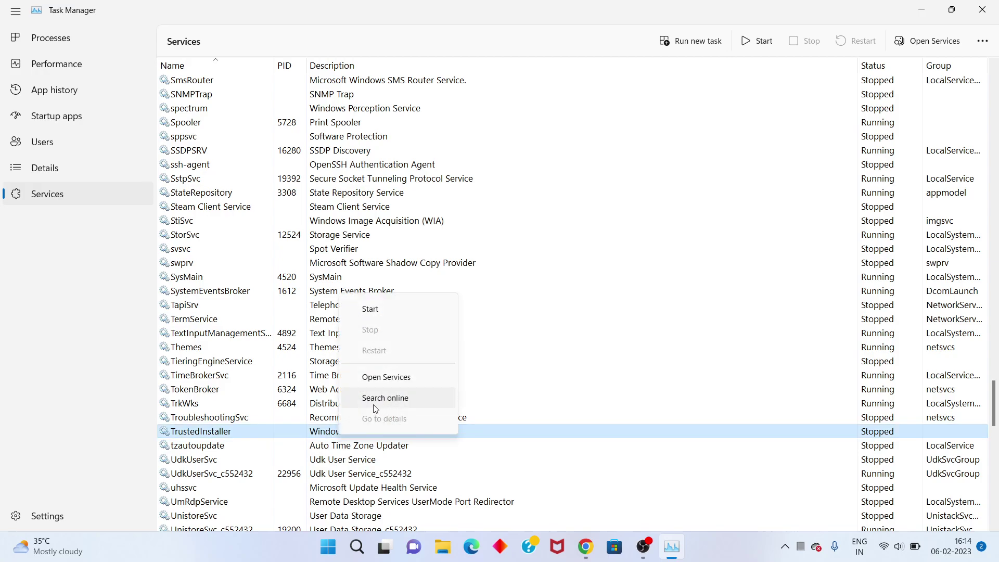
Step: Open the Services console and bring up actions for the Windows Modules Installer service
click(415, 378)
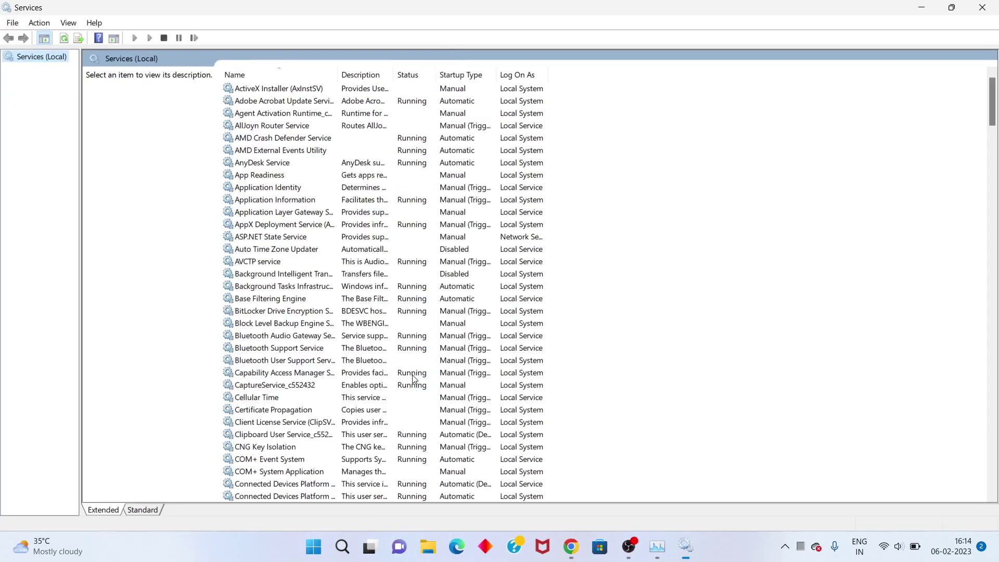
scroll(415, 378, down, 20)
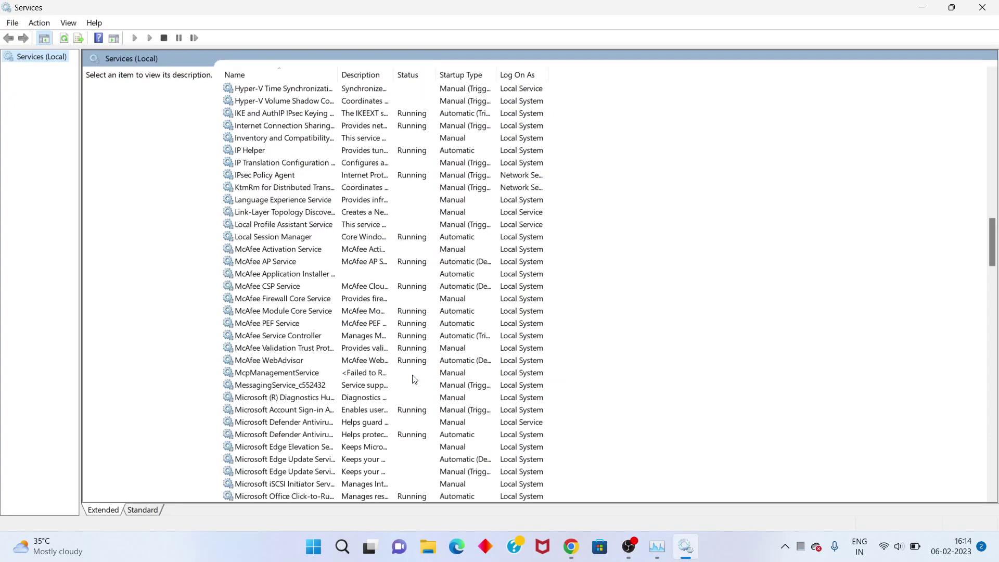
scroll(414, 379, down, 20)
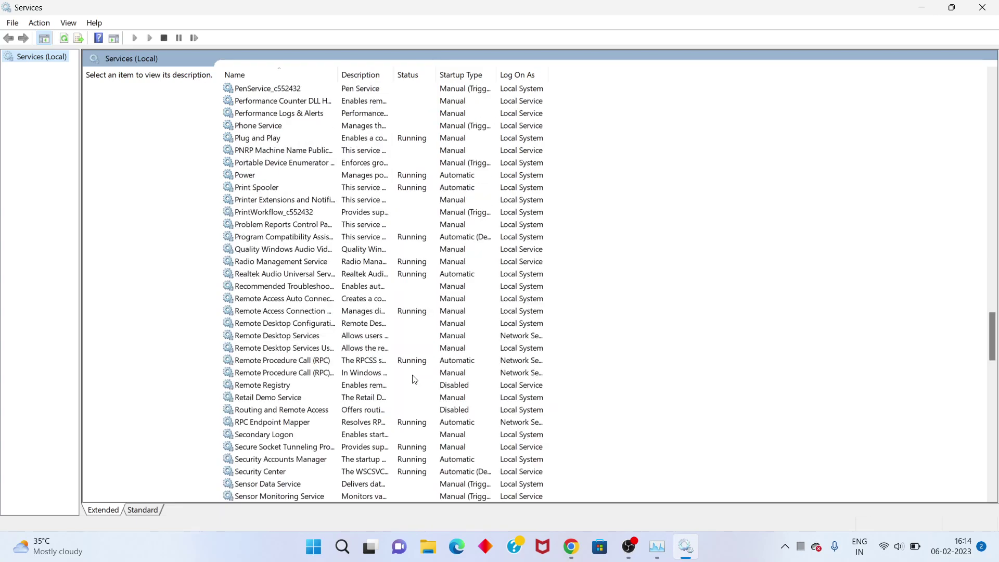
scroll(415, 379, down, 20)
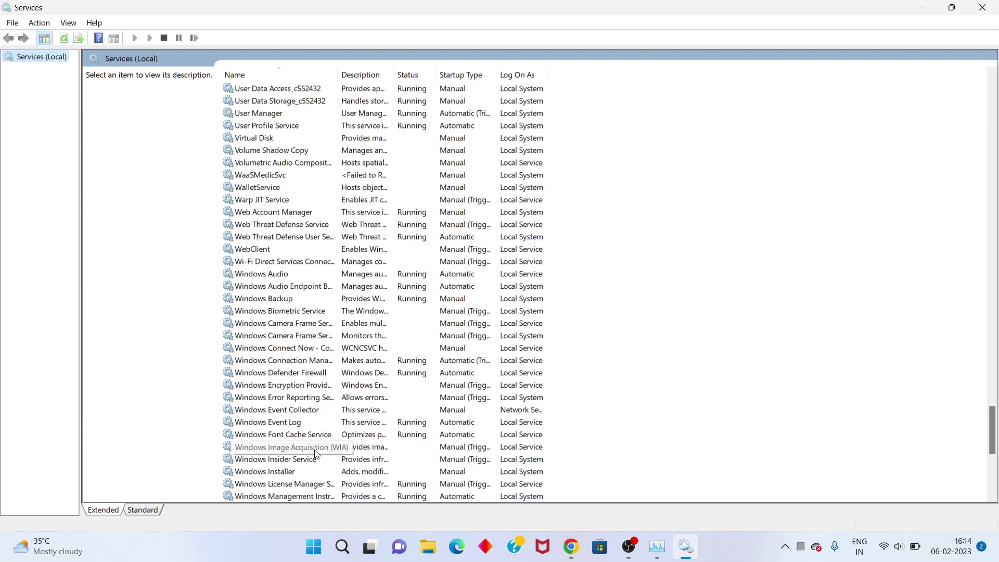
scroll(315, 453, down, 9)
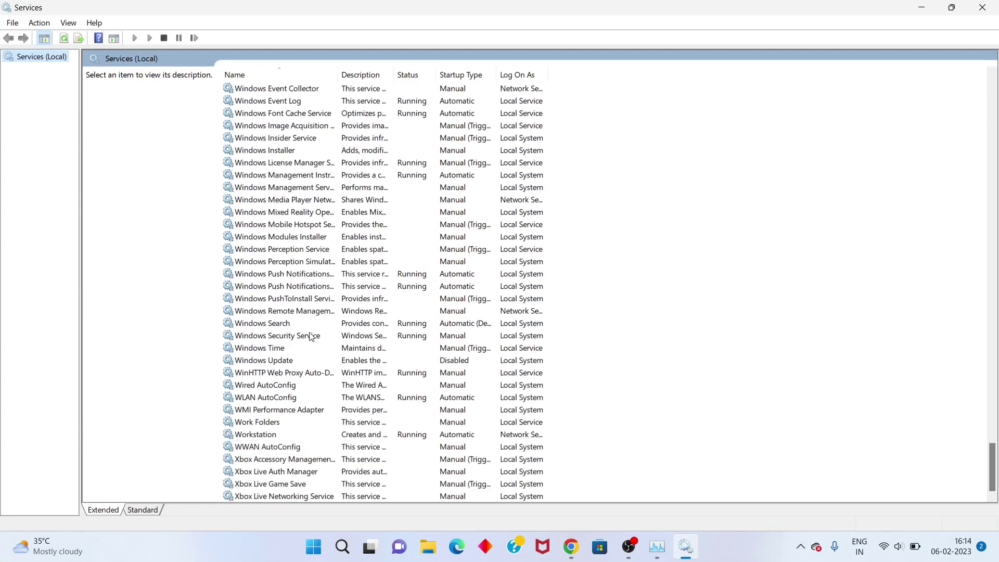
click(326, 239)
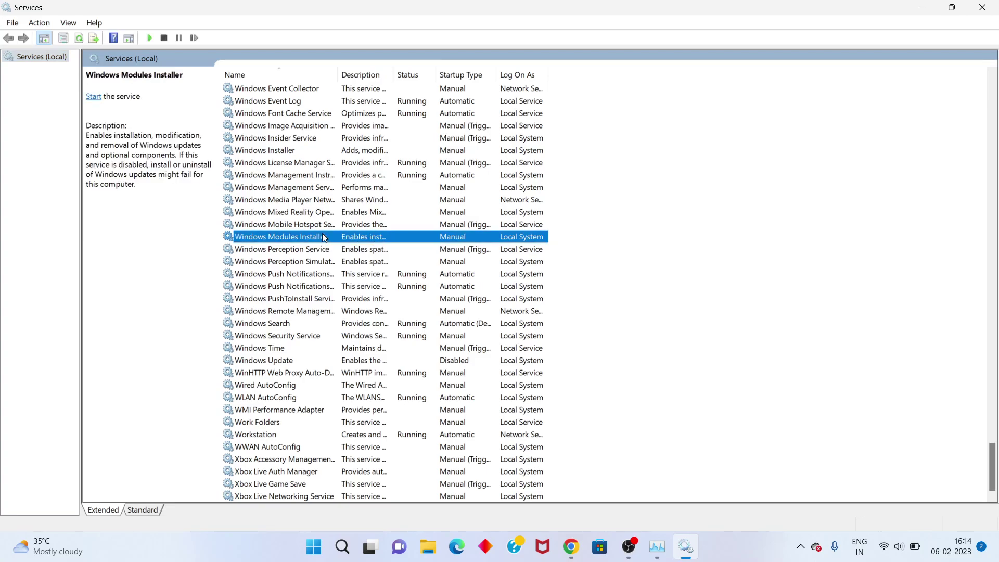
right_click(332, 239)
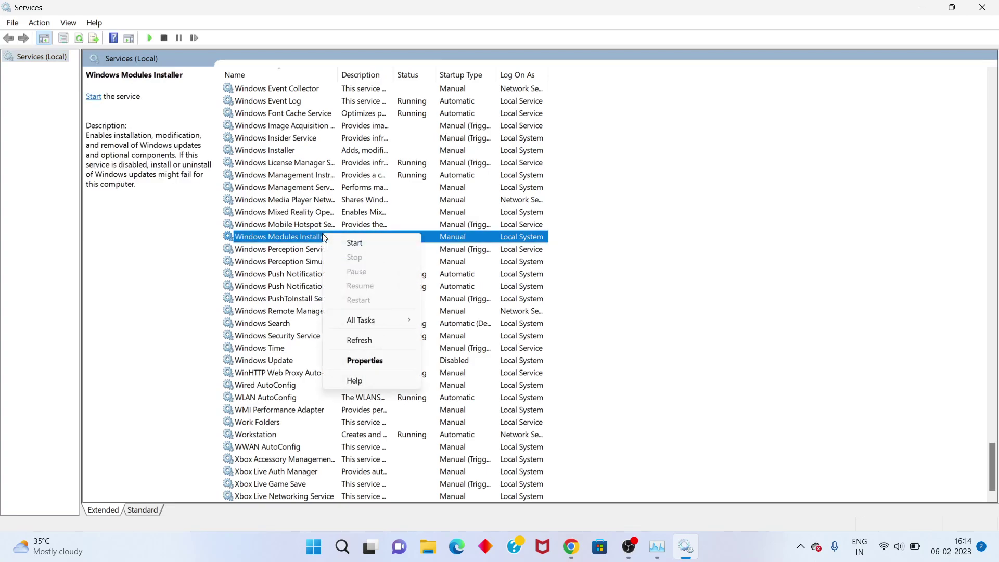
Step: Give Windows Modules Installer an Automatic startup type, start it, and apply the change
click(379, 361)
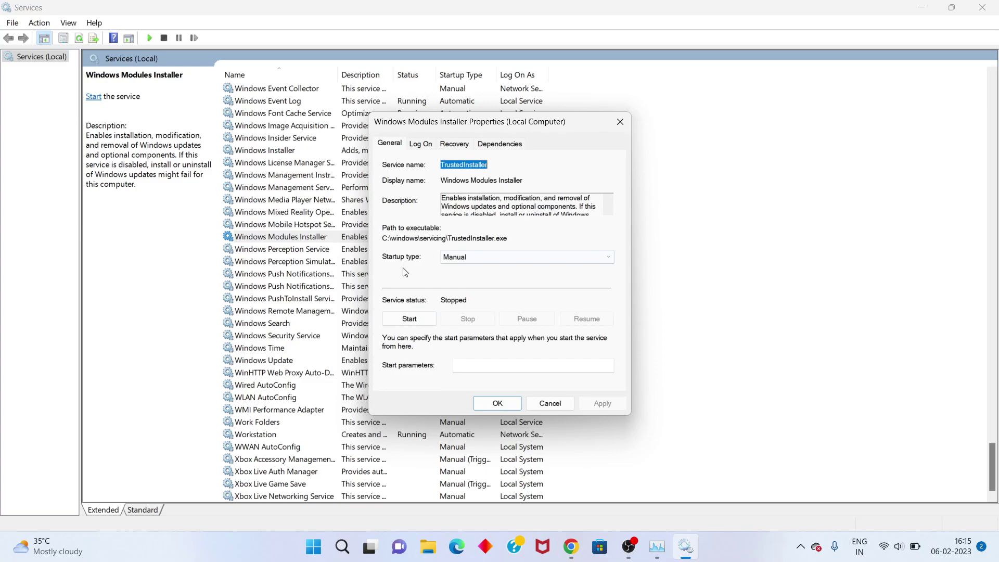
click(446, 259)
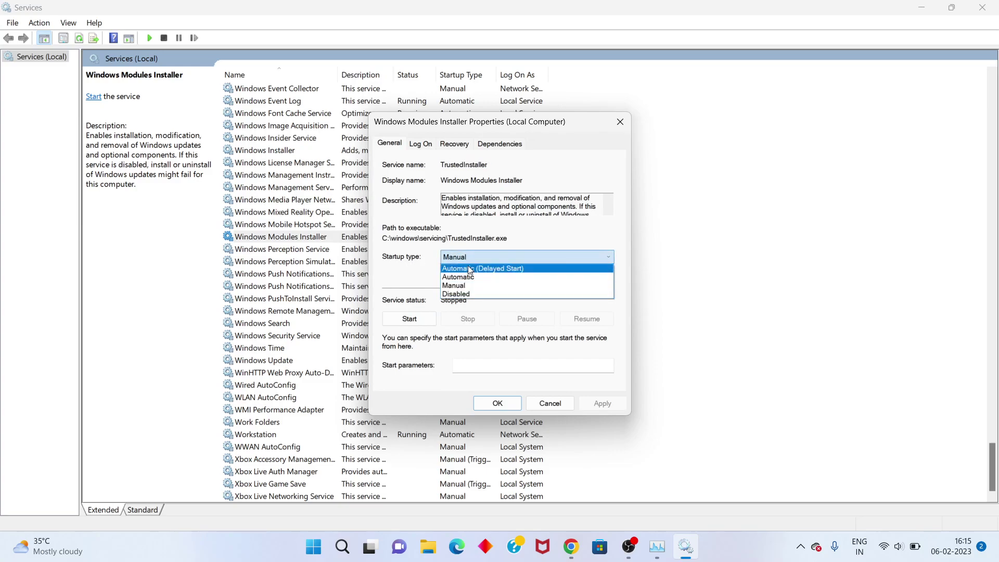
click(478, 278)
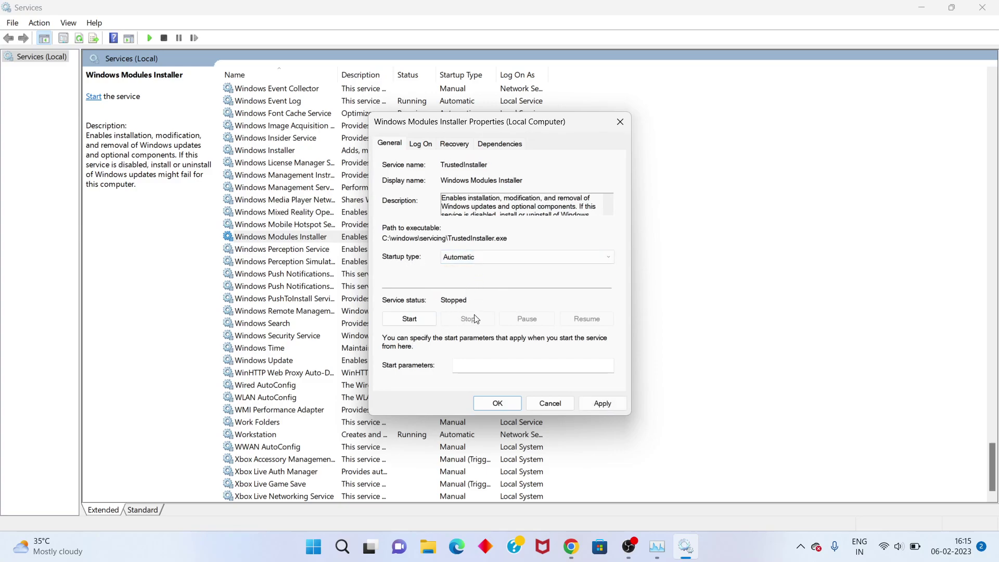
click(410, 318)
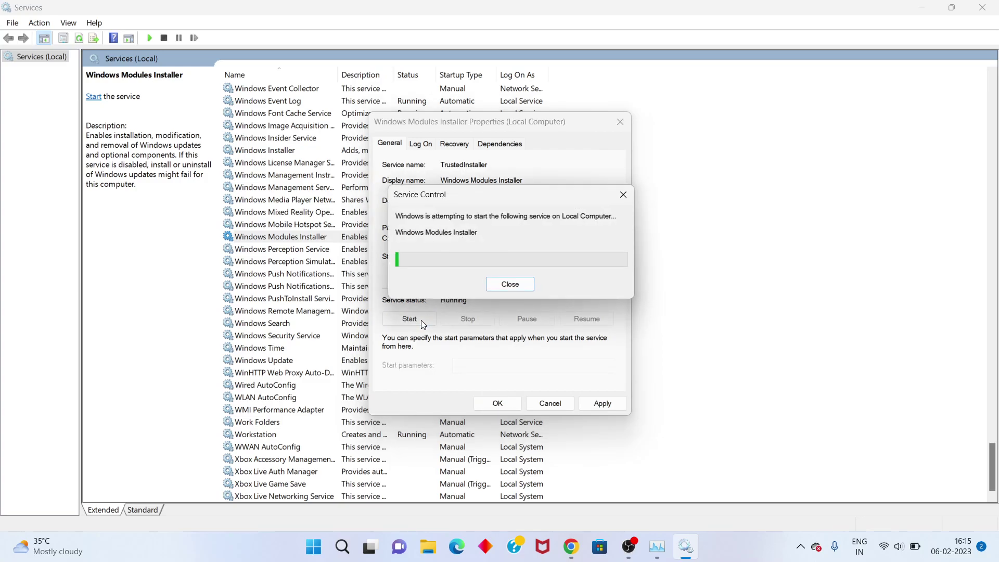
click(601, 403)
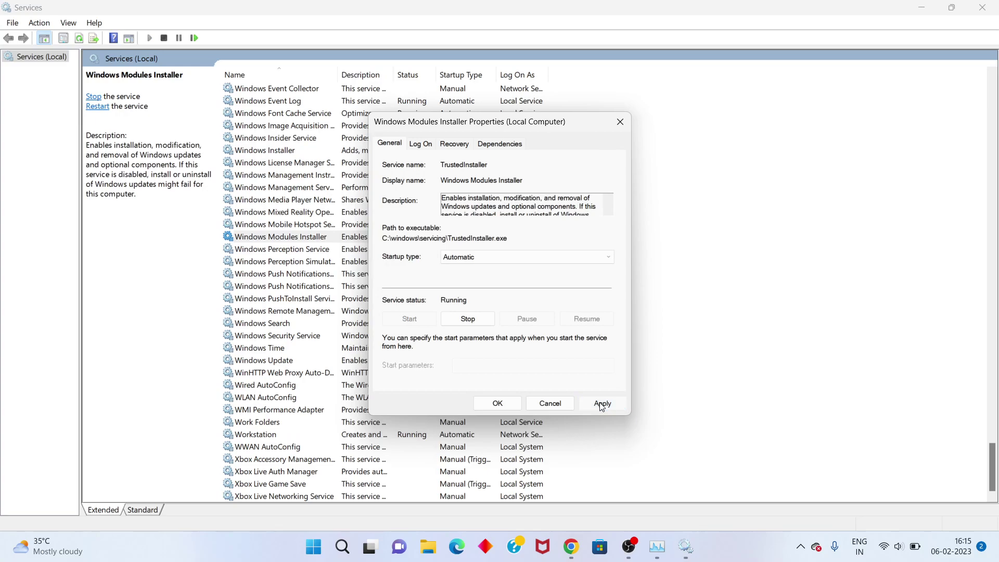
click(497, 403)
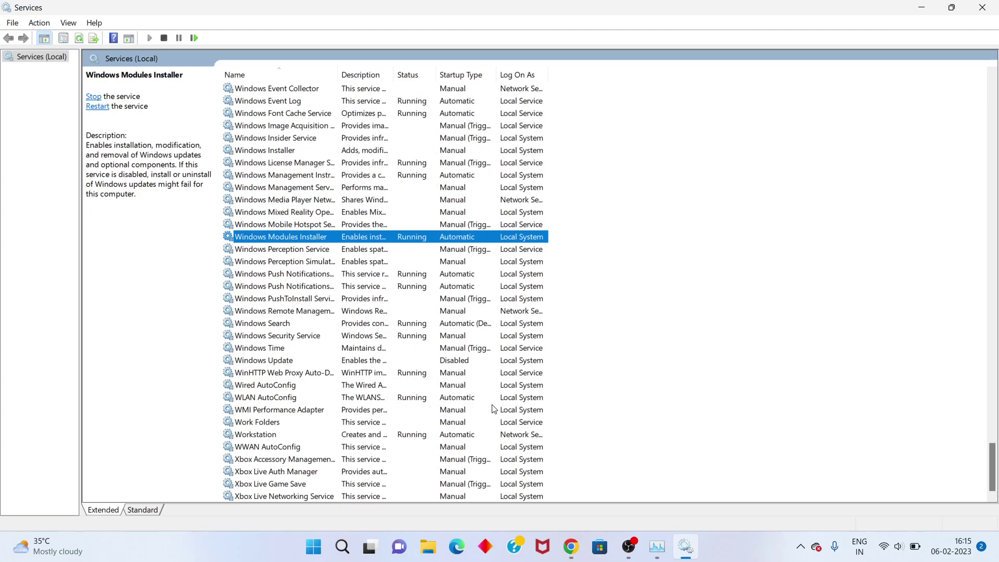
Step: Set the Windows Update service's startup type to Automatic, start it, and confirm
click(324, 365)
right_click(323, 365)
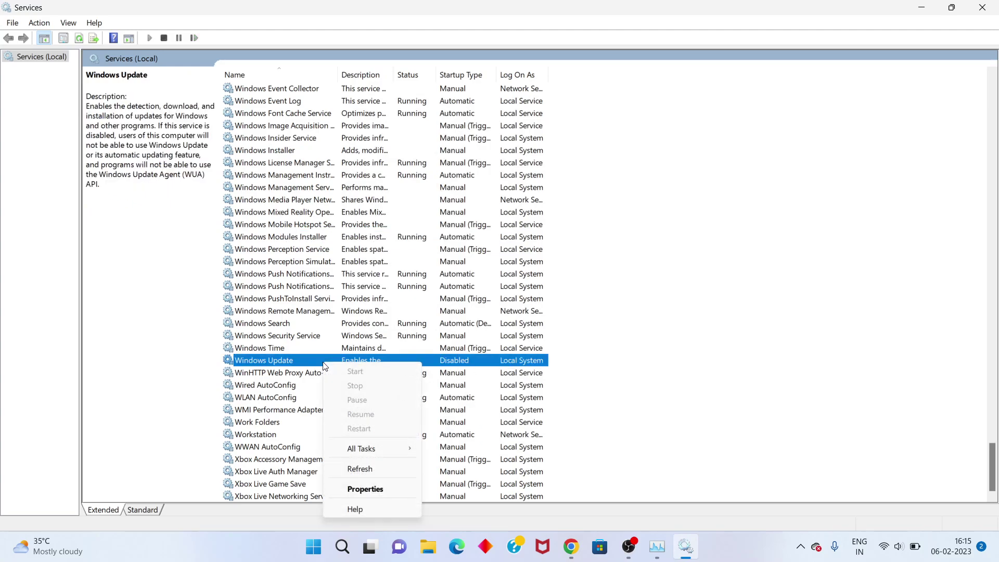
click(371, 491)
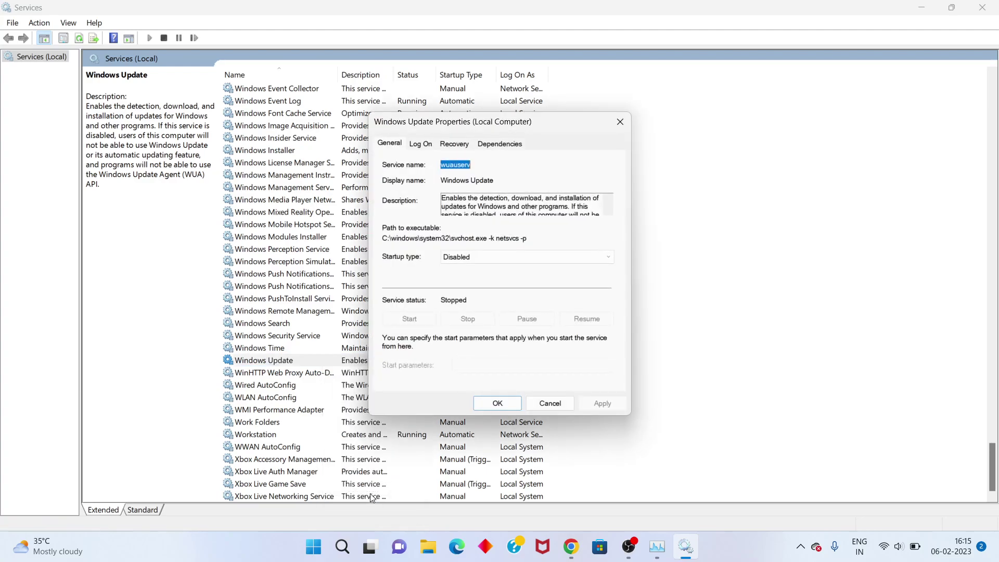
click(470, 257)
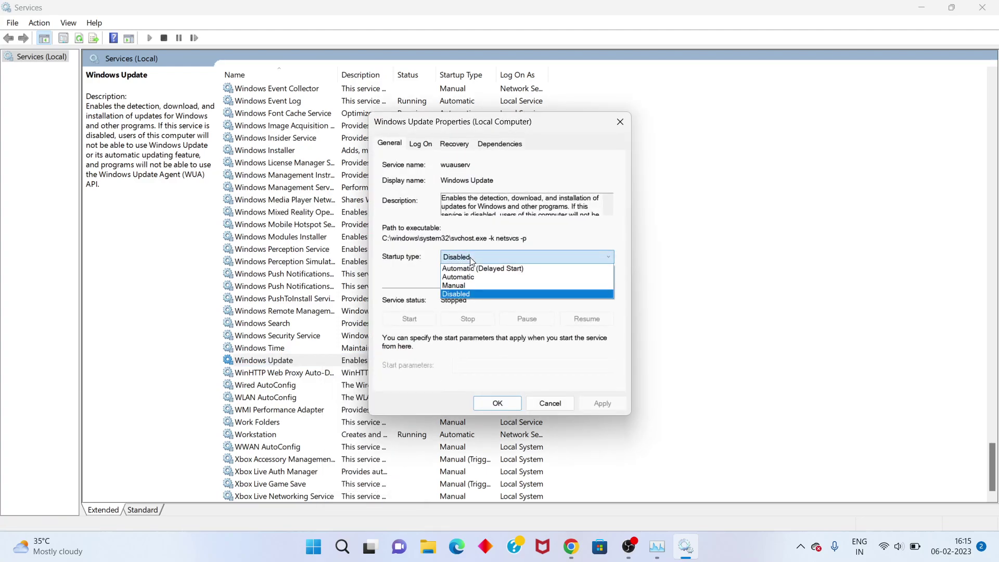
click(469, 280)
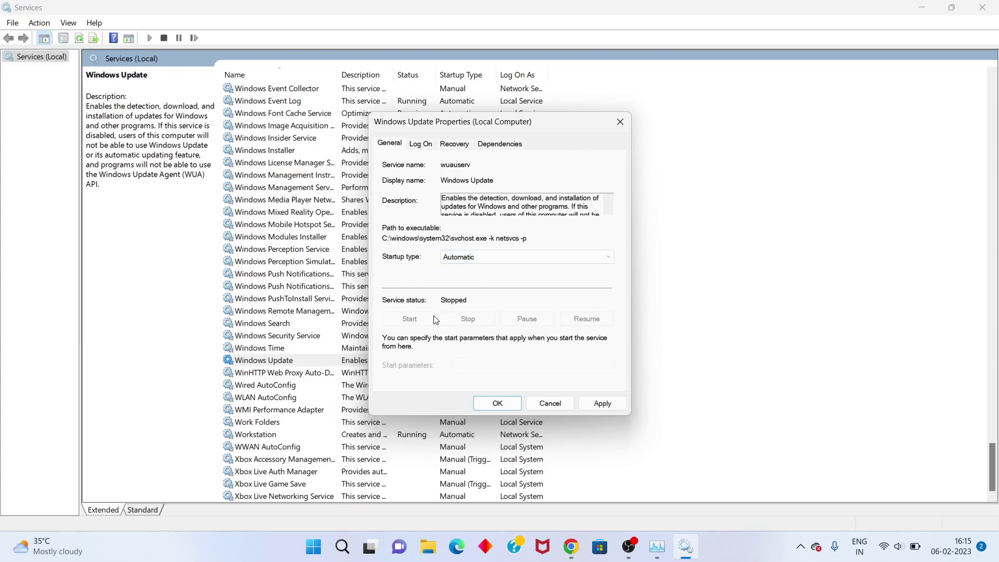
click(588, 405)
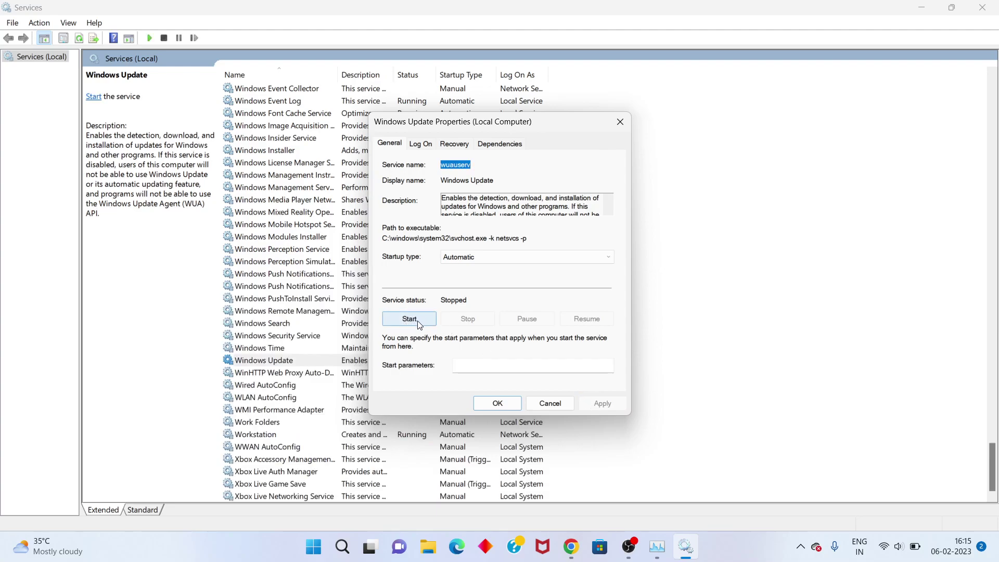
click(417, 323)
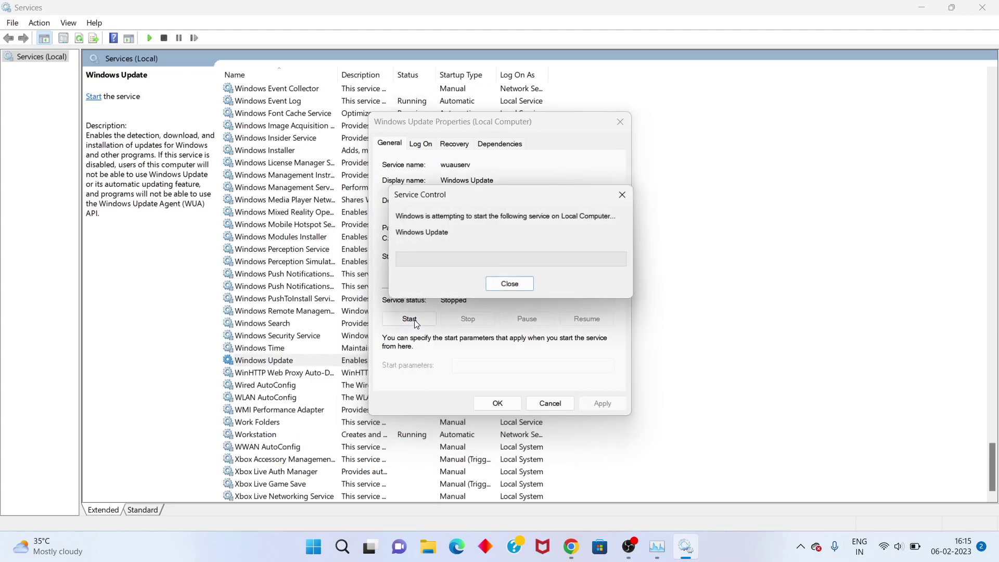
click(492, 402)
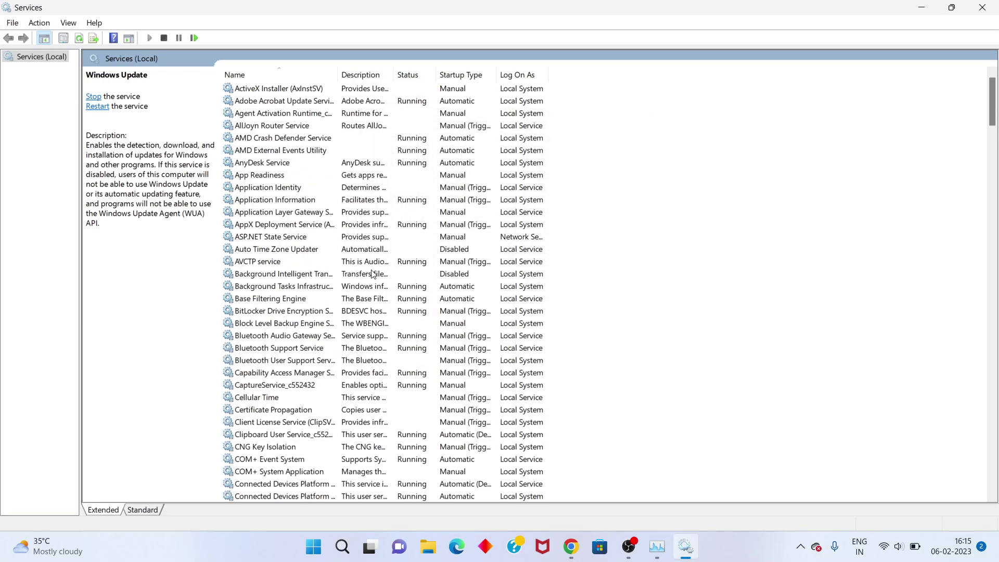
Step: Set Background Intelligent Transfer Service's startup type to Automatic, start it, and confirm
click(339, 278)
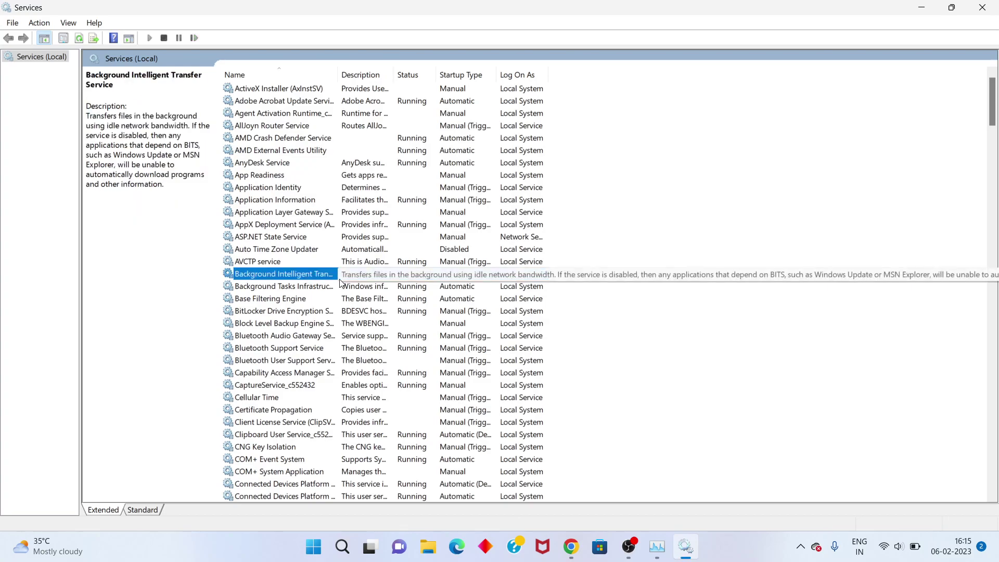
right_click(340, 282)
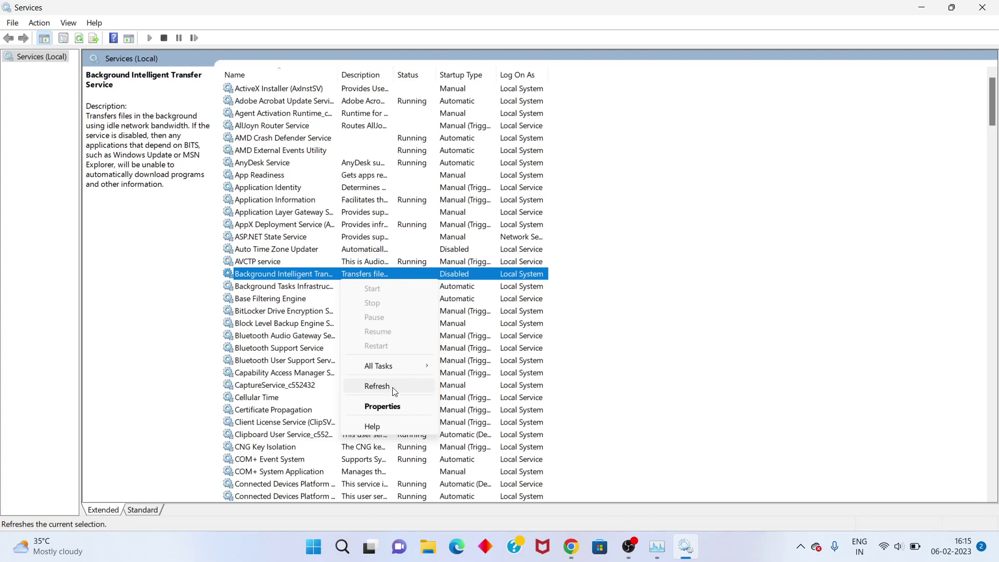
click(397, 406)
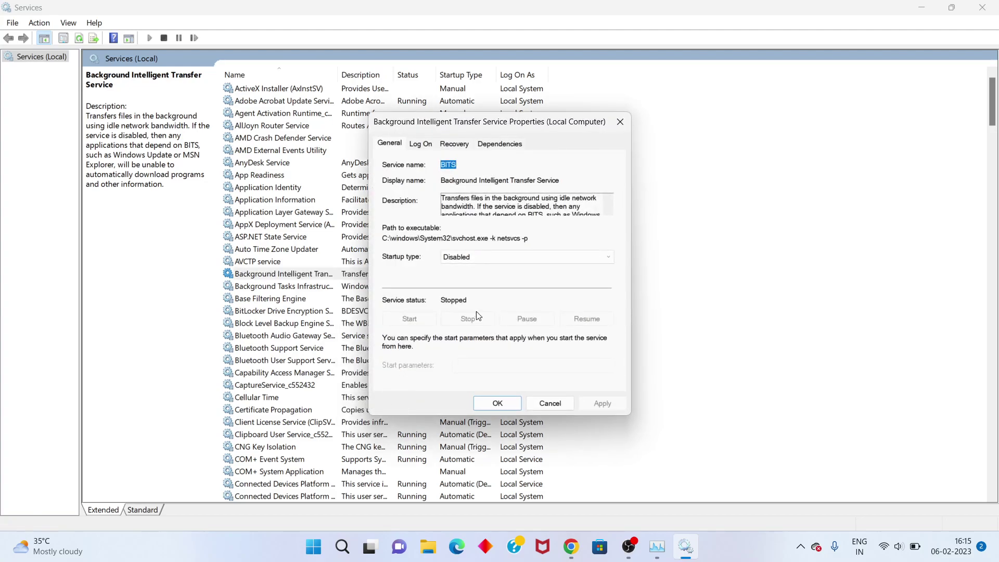
click(502, 257)
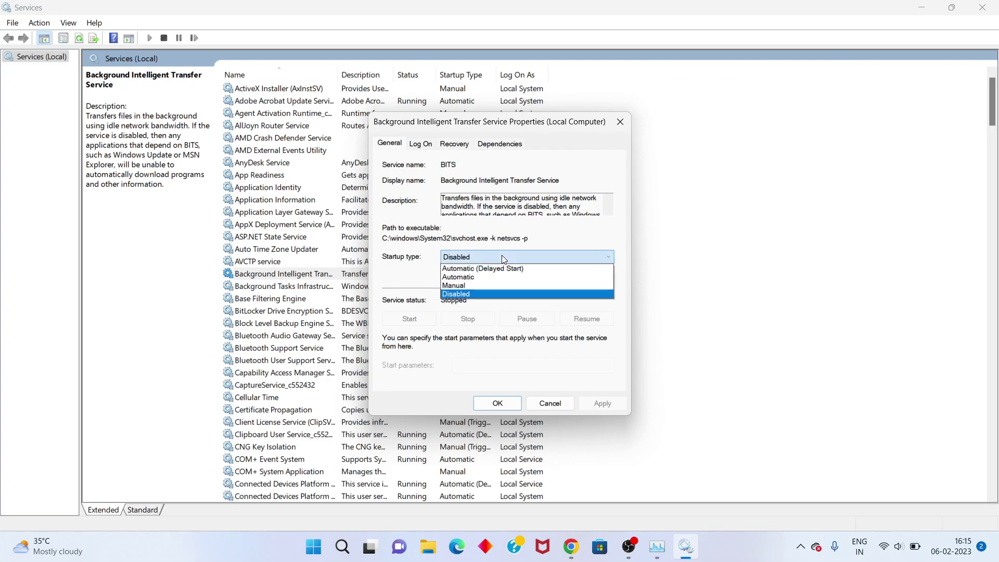
click(484, 278)
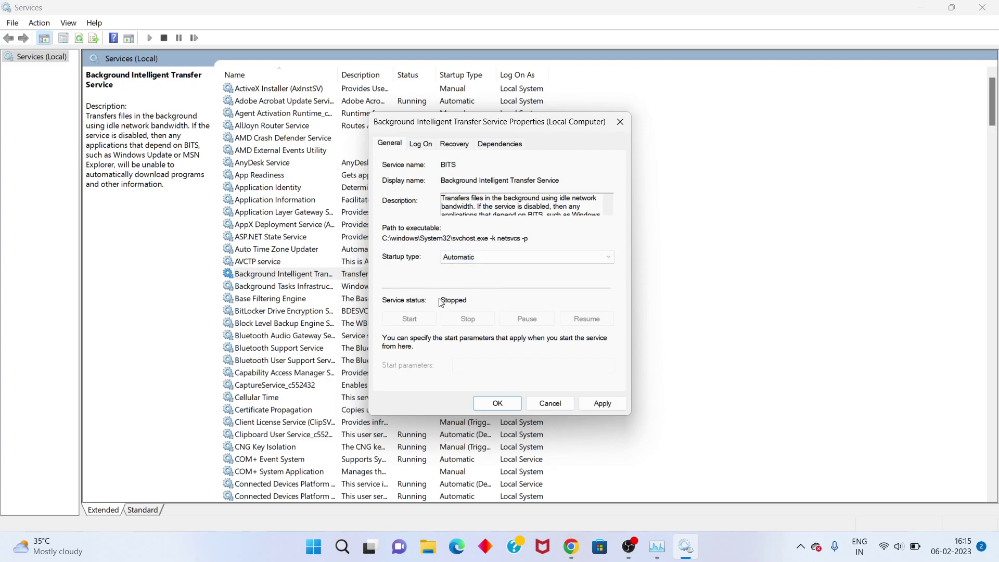
click(601, 405)
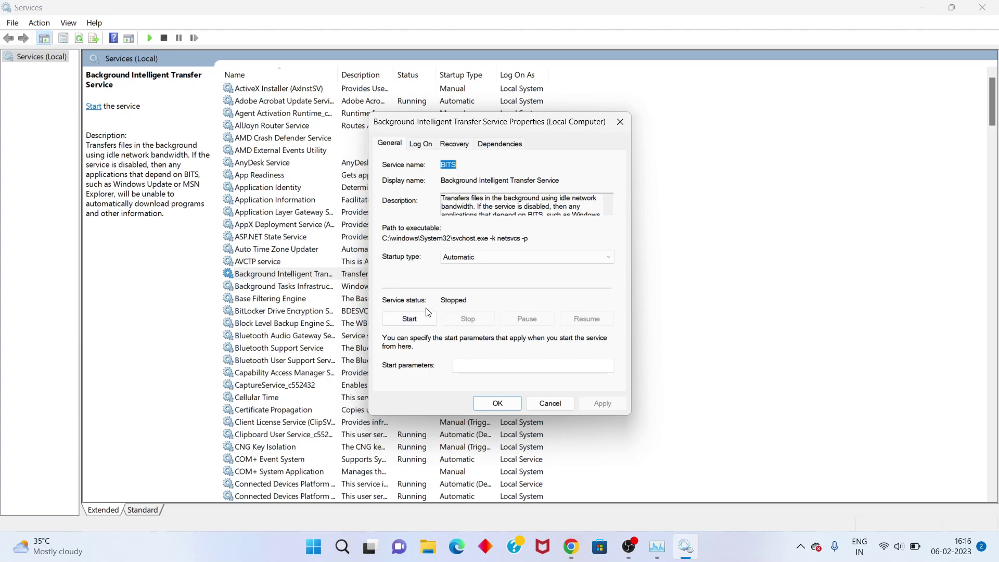
click(422, 321)
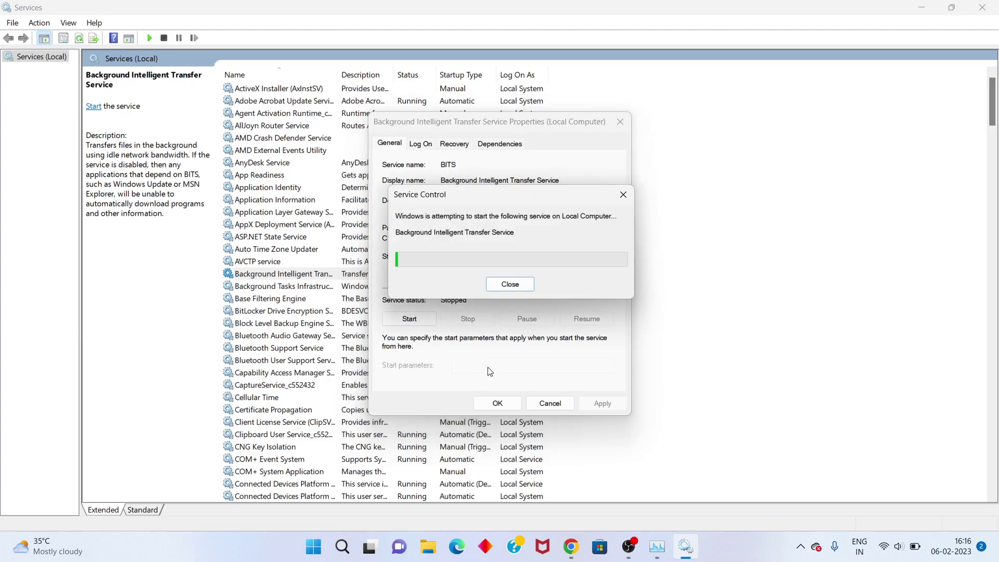
click(497, 404)
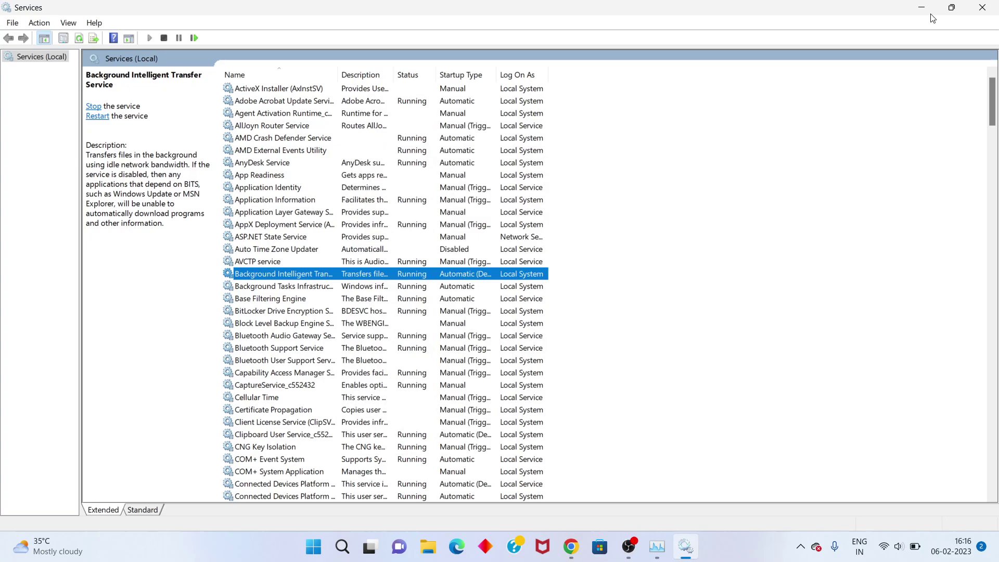
Step: Close Services and Task Manager, then launch Settings by searching 'sett' in Windows Search
click(986, 7)
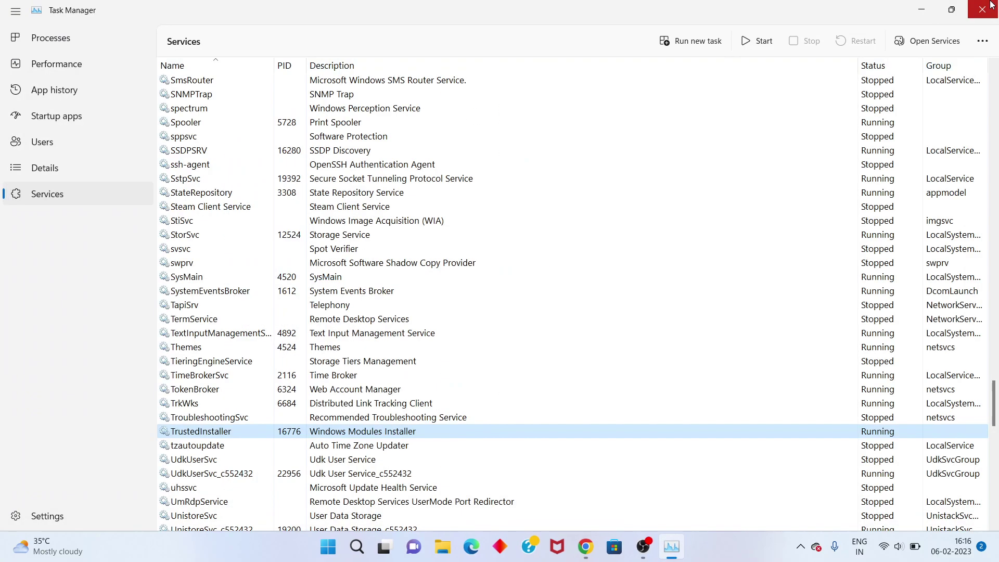
click(991, 6)
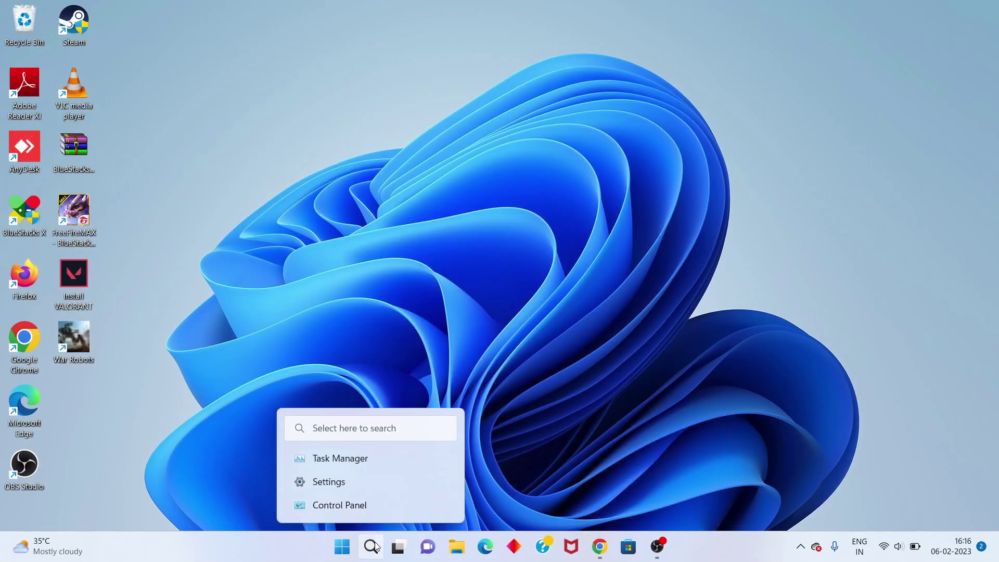
click(371, 545)
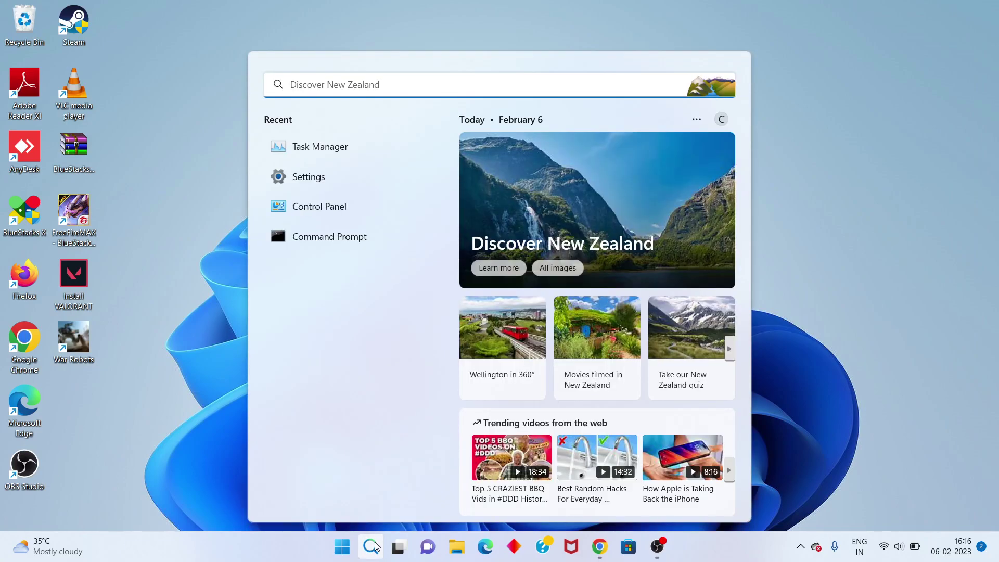
text(sett)
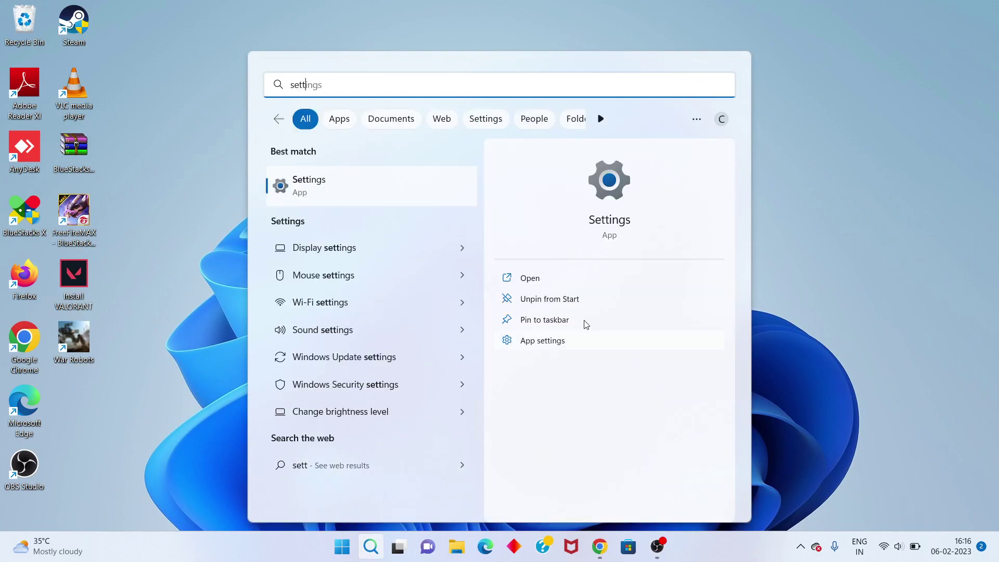
click(562, 282)
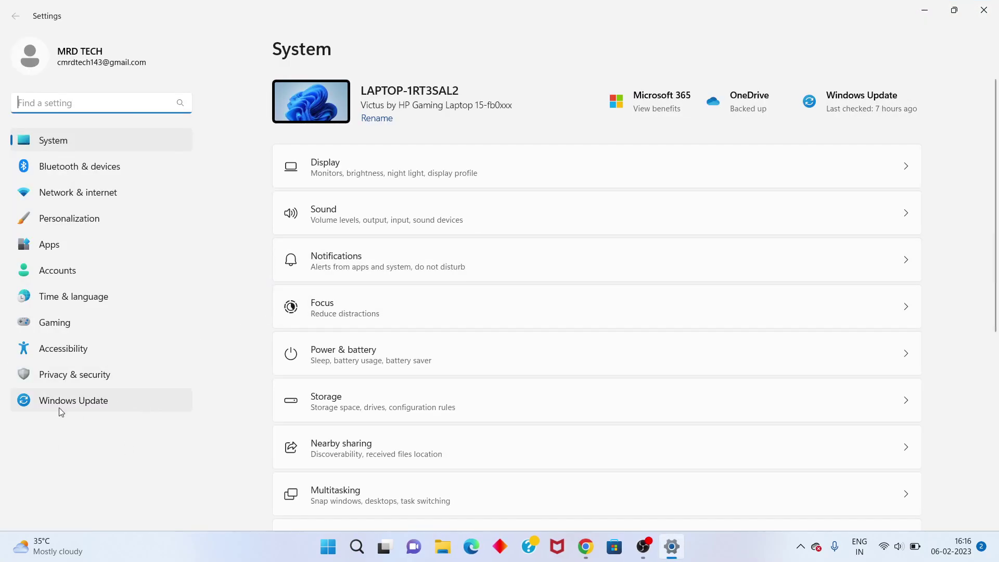
click(107, 403)
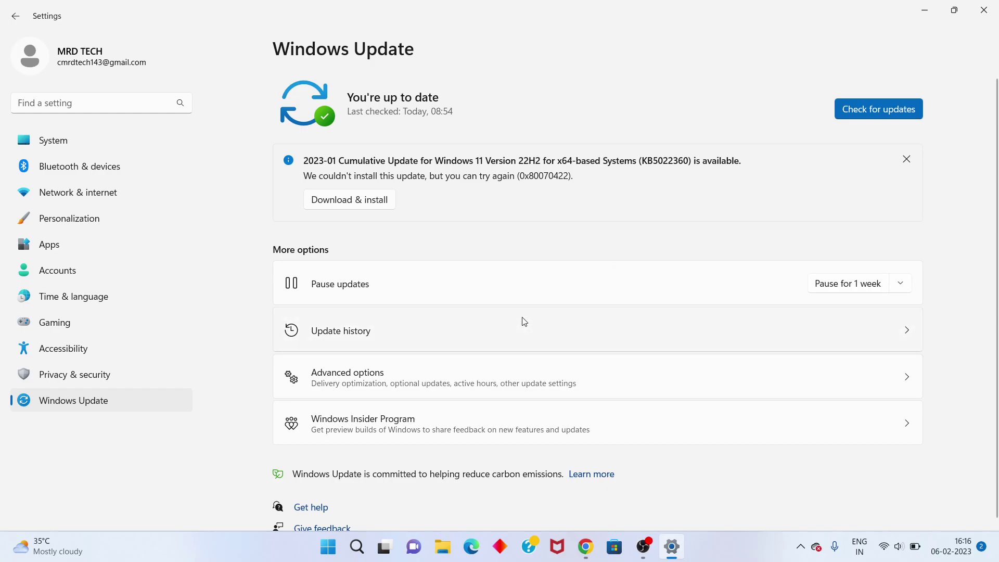
click(82, 143)
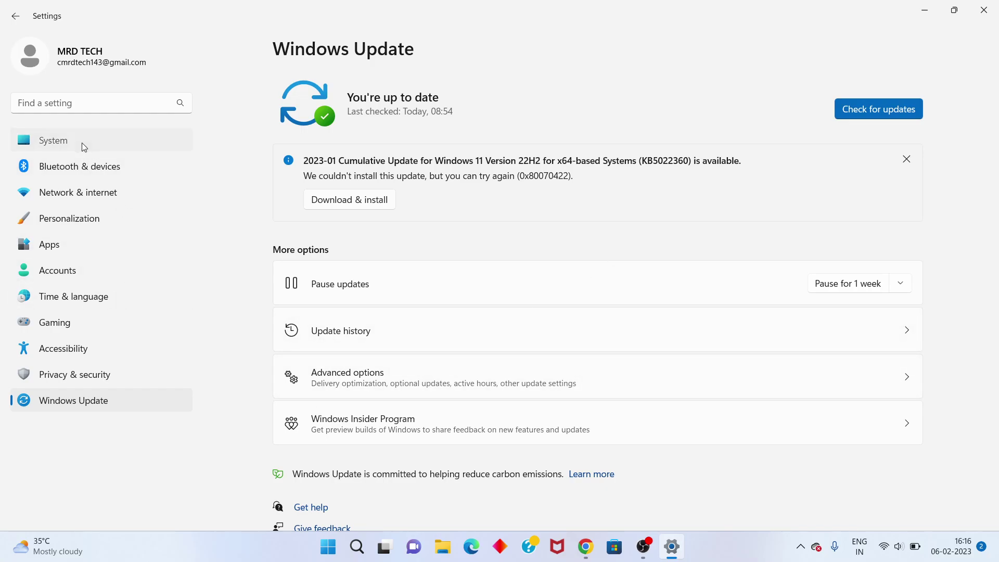
Step: Go to System > Troubleshoot > Other troubleshooters, then close Settings
scroll(367, 300, down, 6)
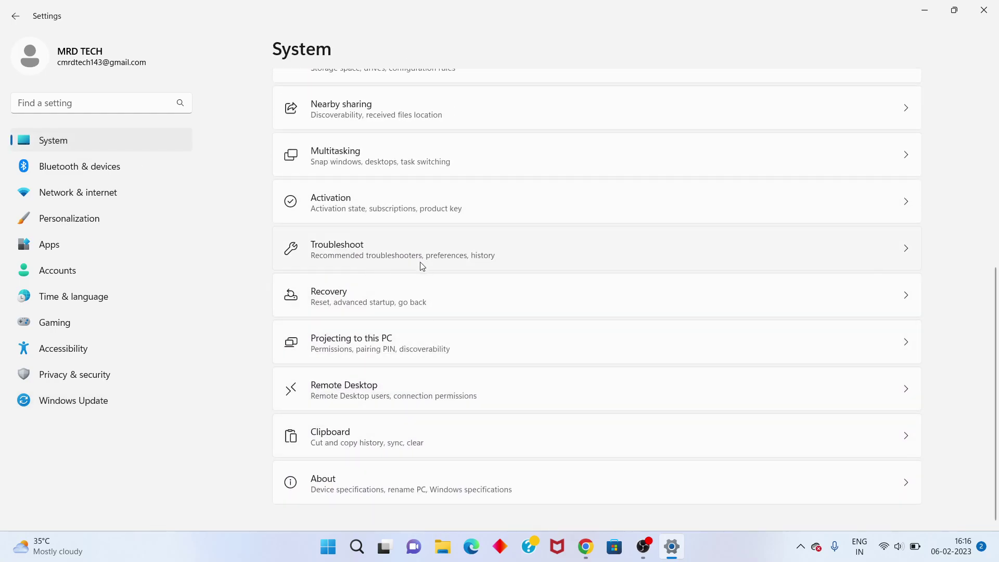
click(420, 252)
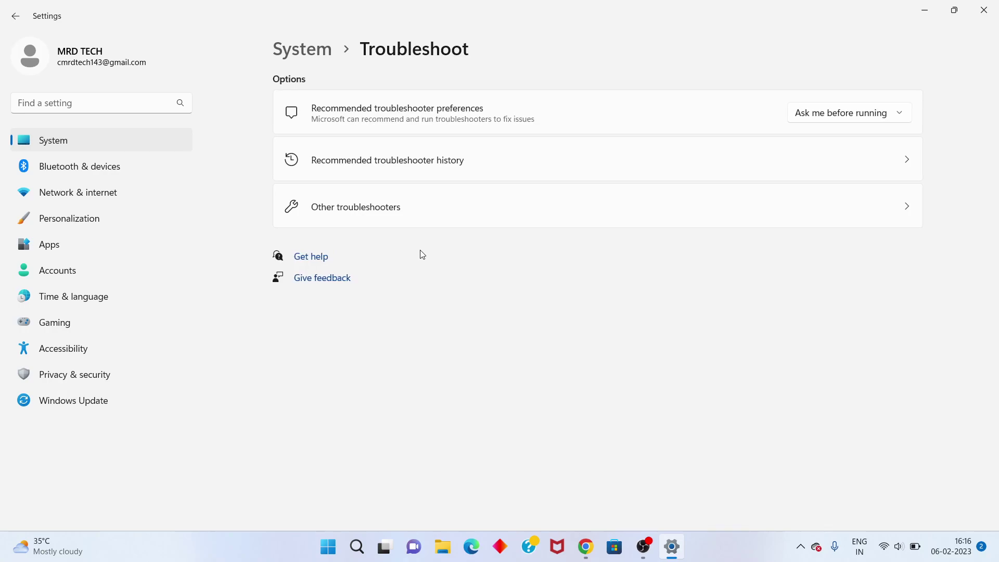
click(422, 207)
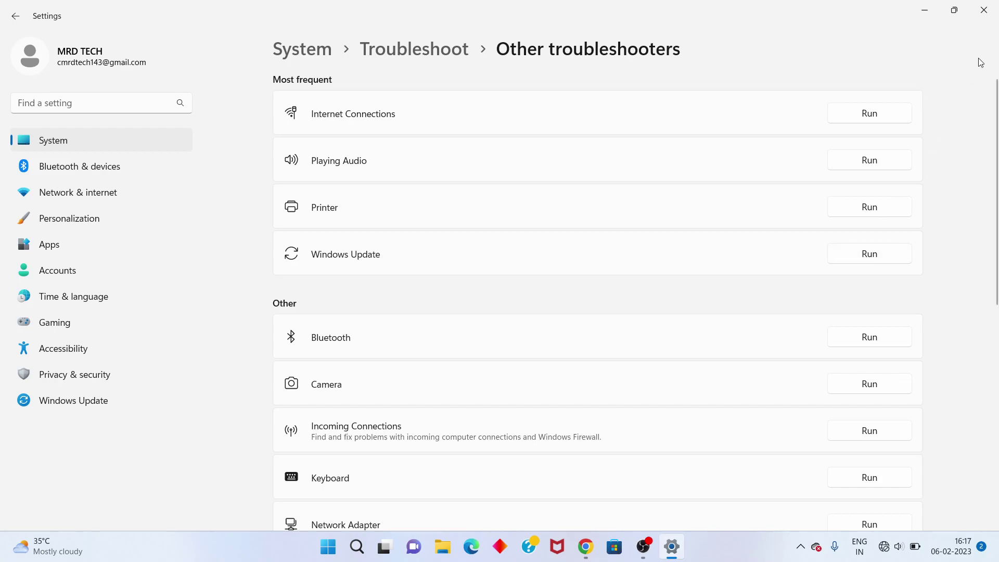
click(983, 6)
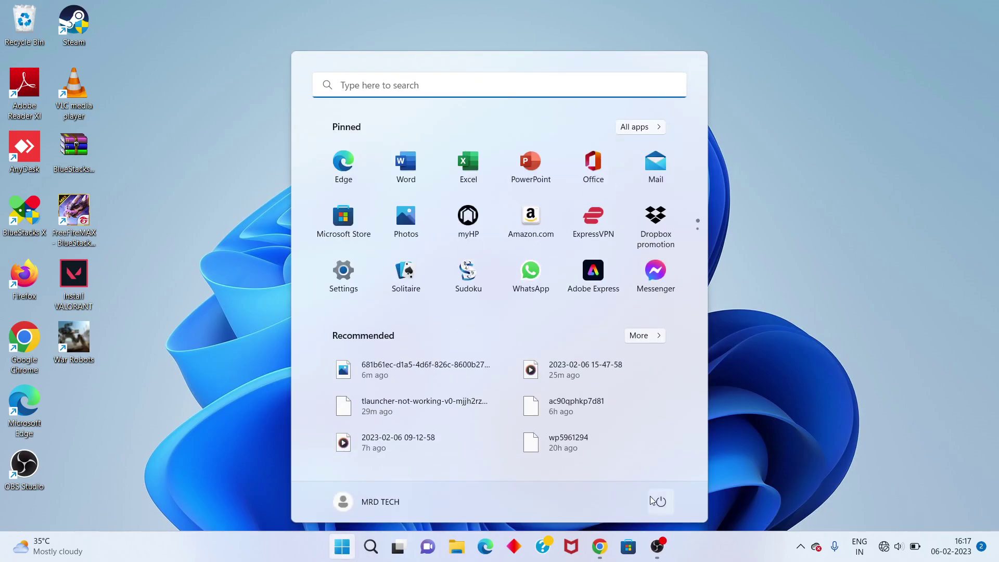
Step: Show the Start menu's power options with Sleep, Shut down and Restart
click(659, 501)
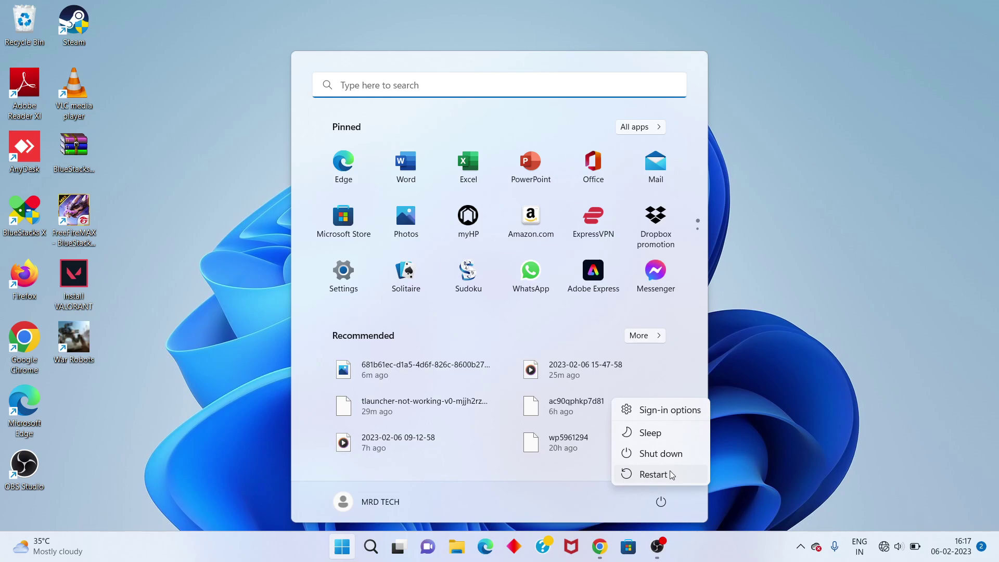